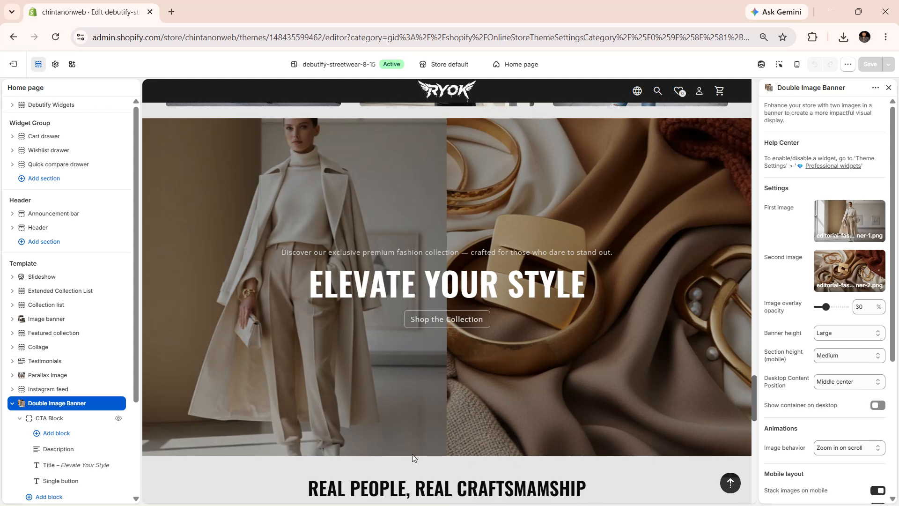
# Review the Description, Title and Single button block settings in the Double Image Banner's CTA Block, and reselect the banner section.
pyautogui.scroll(-5, 848, 252)
pyautogui.scroll(5, 848, 252)
pyautogui.scroll(-3, 48, 430)
pyautogui.click(51, 332)
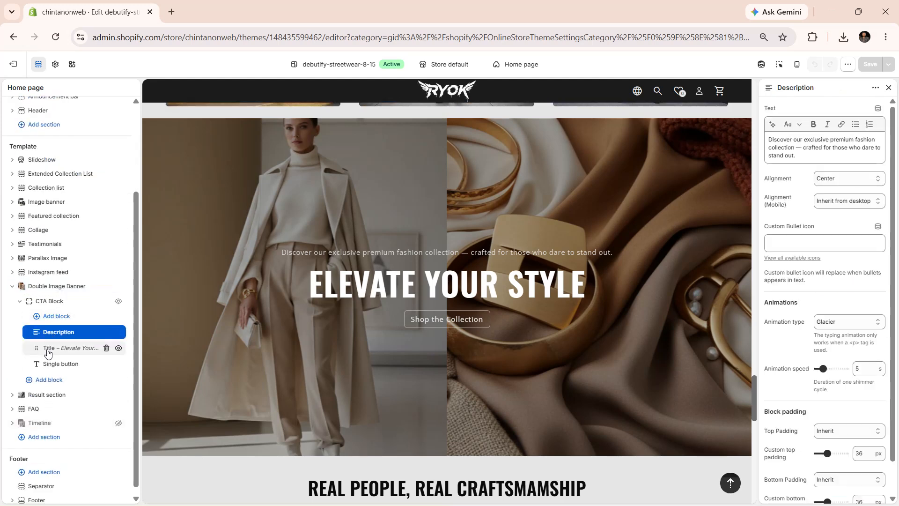
pyautogui.click(47, 354)
pyautogui.click(50, 370)
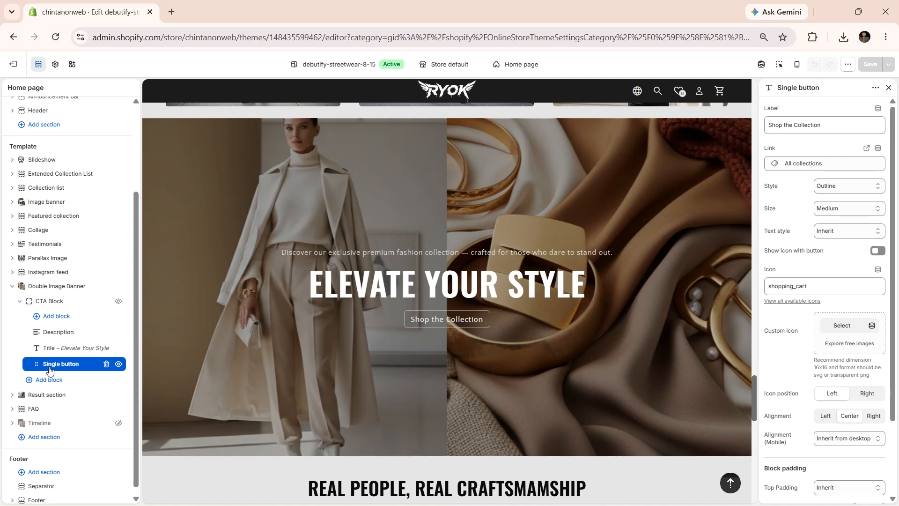
pyautogui.scroll(1, 248, 316)
pyautogui.scroll(-1, 245, 302)
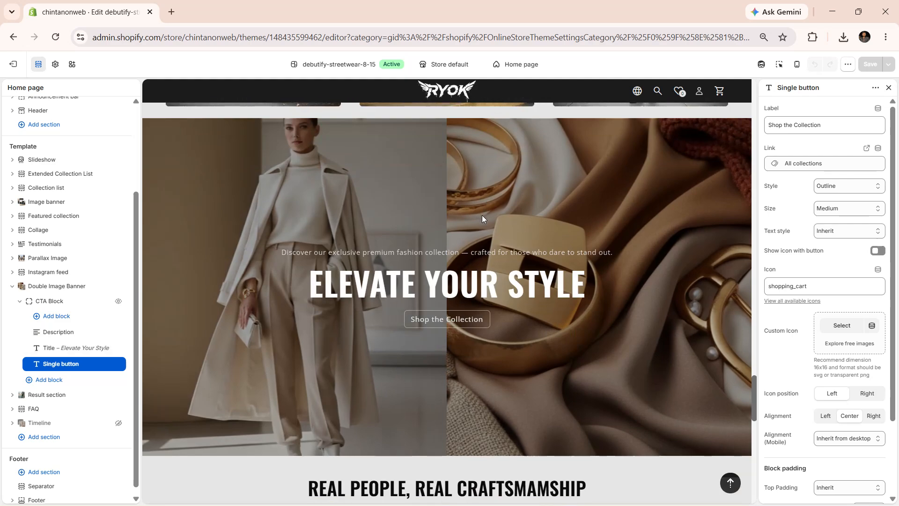
pyautogui.scroll(20, 482, 214)
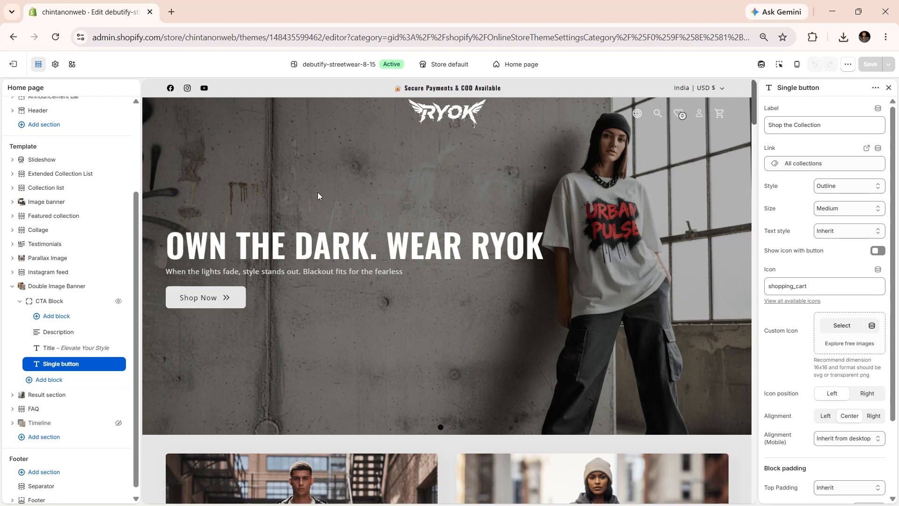
pyautogui.click(67, 289)
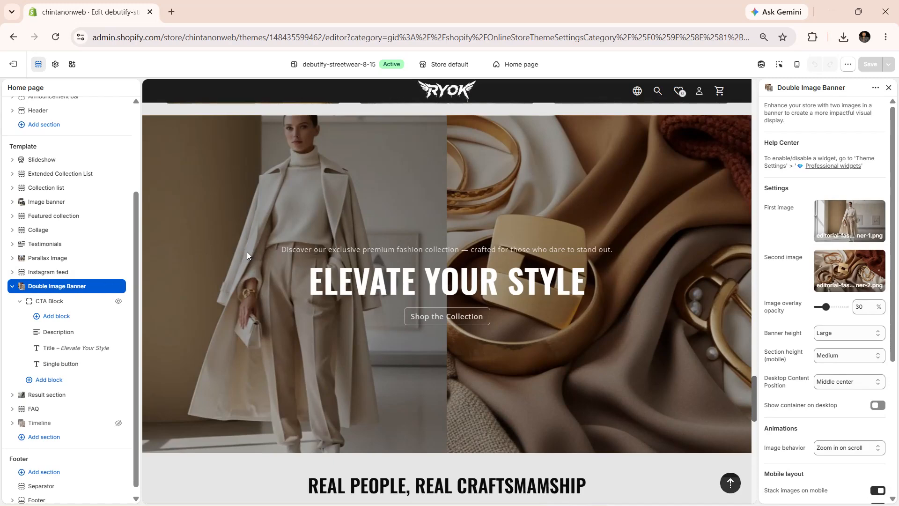
# Check whether Double Image Banner is enabled among the professional widgets in the theme settings.
pyautogui.click(55, 69)
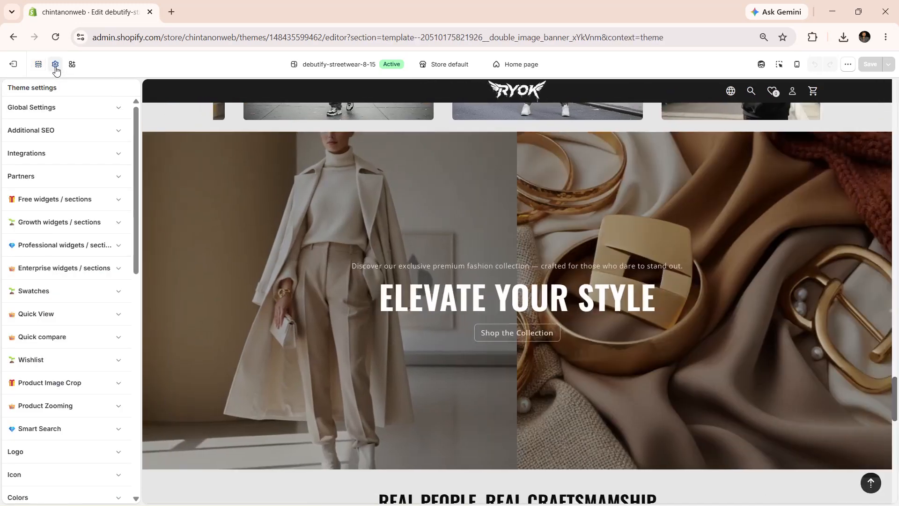
pyautogui.click(55, 251)
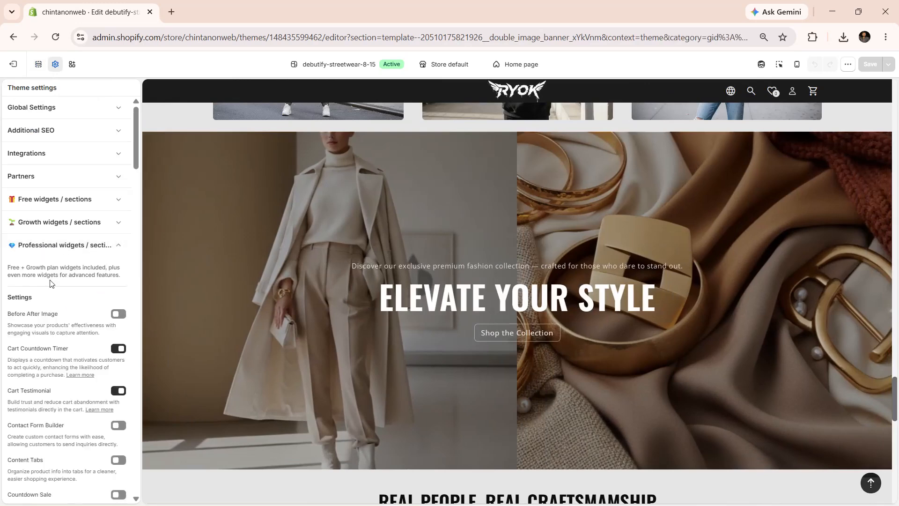
pyautogui.scroll(-6, 15, 264)
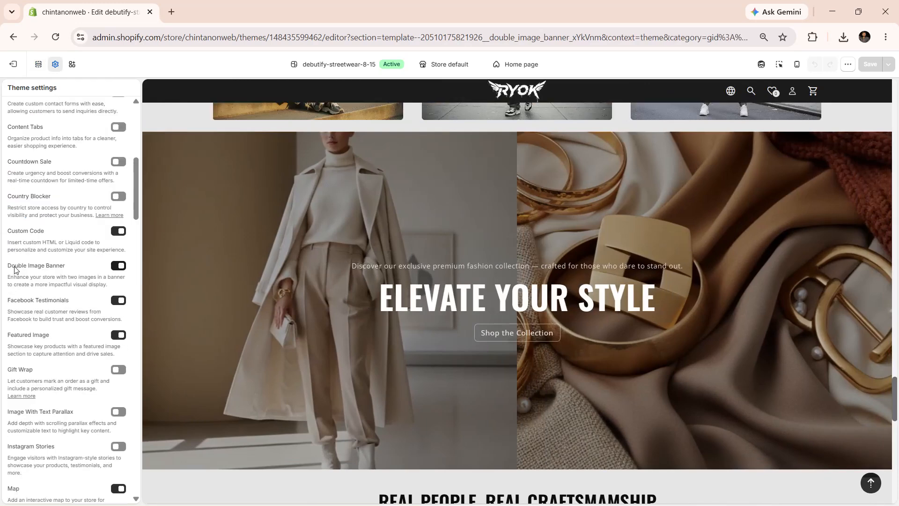
# Return to the home page sections and search the sections that can be added to the template for "dou", adding none.
pyautogui.click(39, 64)
pyautogui.moveTo(37, 407)
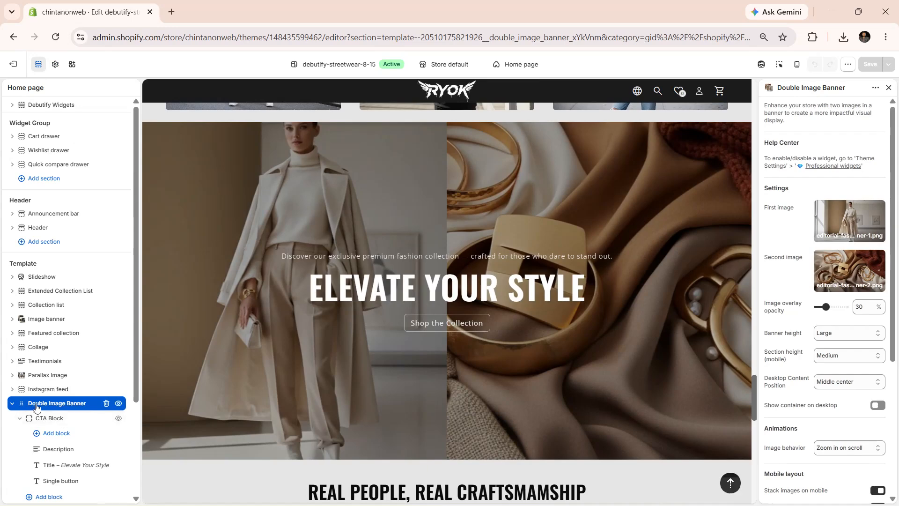
pyautogui.scroll(-3, 38, 410)
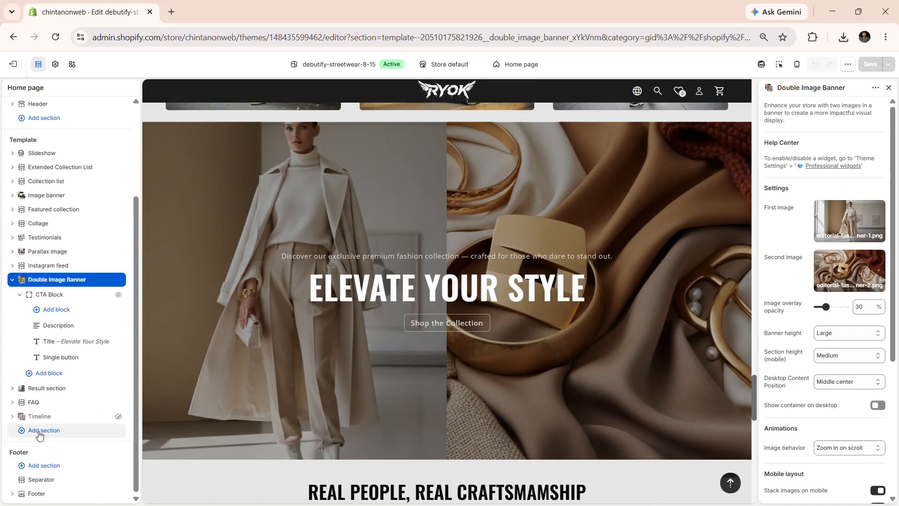
pyautogui.click(39, 432)
pyautogui.write('dou')
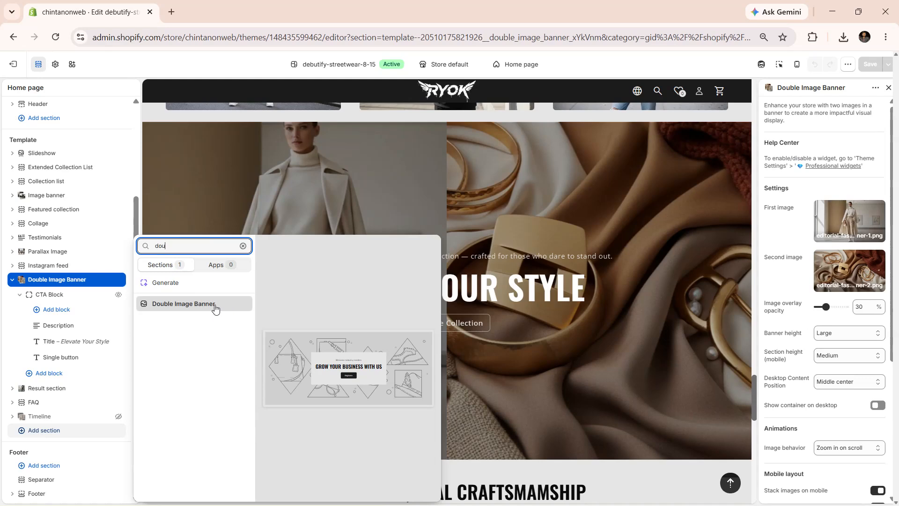
pyautogui.click(721, 228)
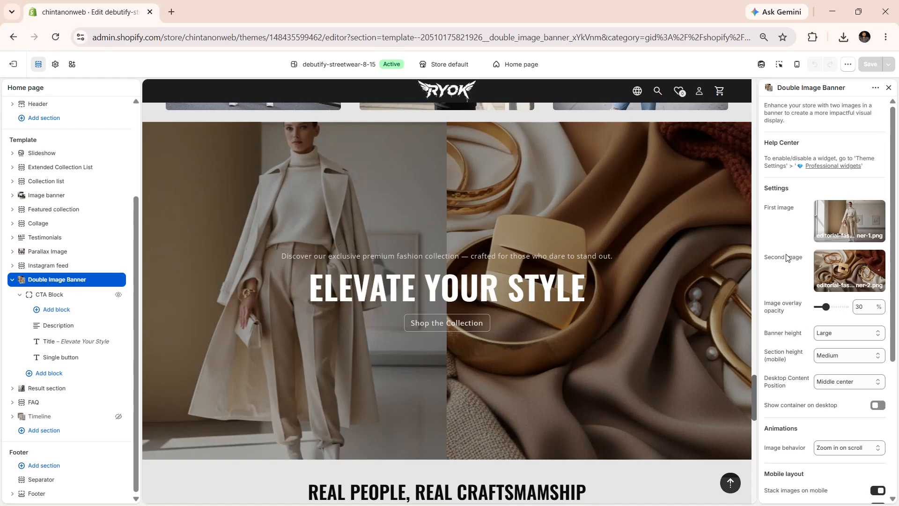
# Set the Double Image Banner's image overlay opacity to 40%.
pyautogui.scroll(-2, 787, 258)
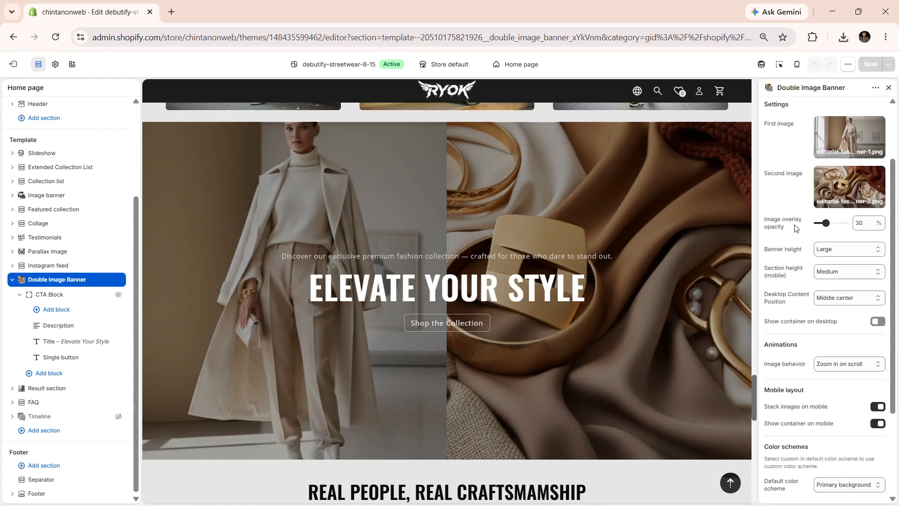
pyautogui.moveTo(834, 227); pyautogui.dragTo(829, 223)
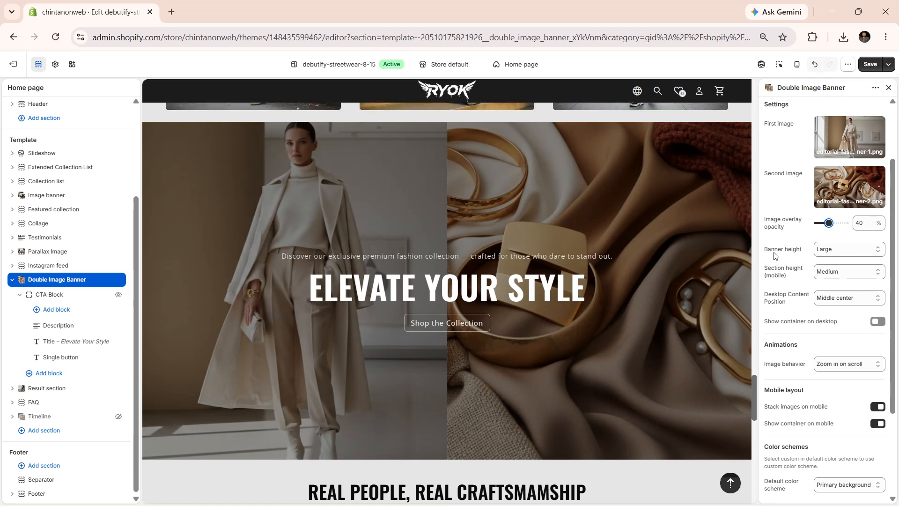
# Try the banner heights Adapt to first image, Small and Medium, and set the height back to Large.
pyautogui.click(825, 249)
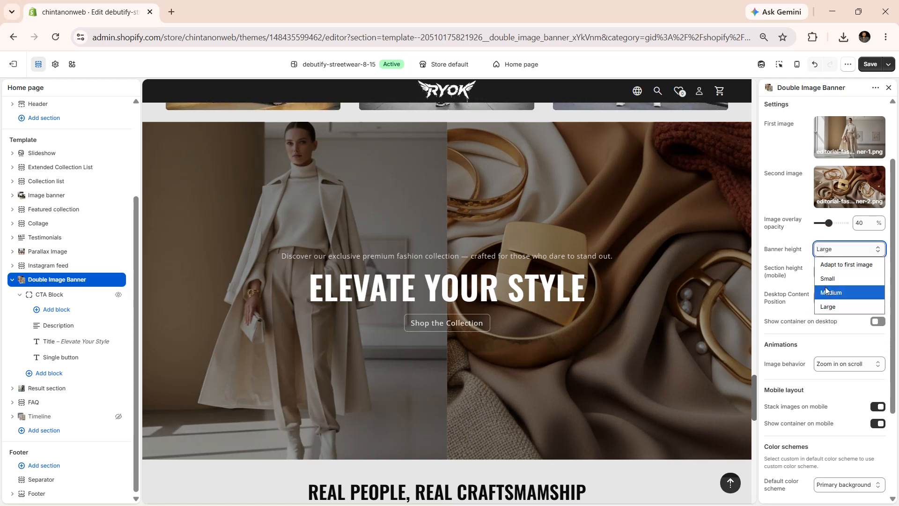
pyautogui.click(824, 265)
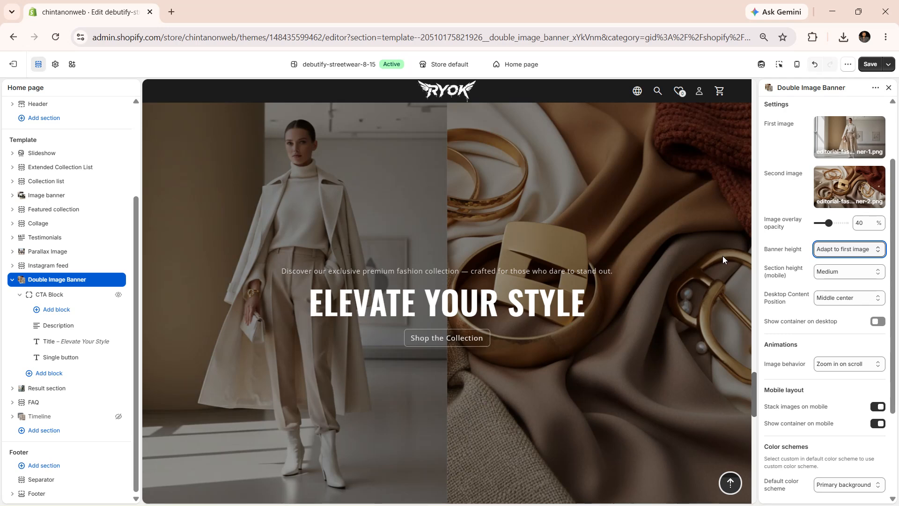
pyautogui.press('Down')
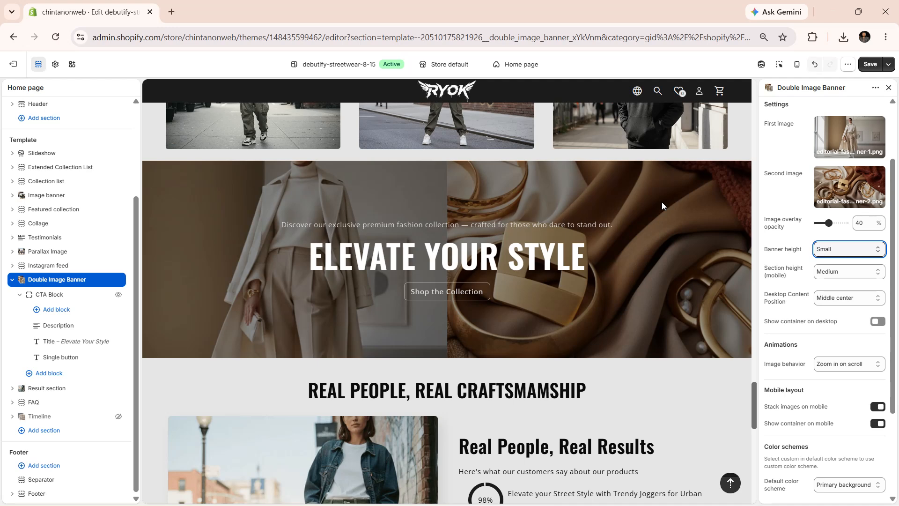
pyautogui.press('Down')
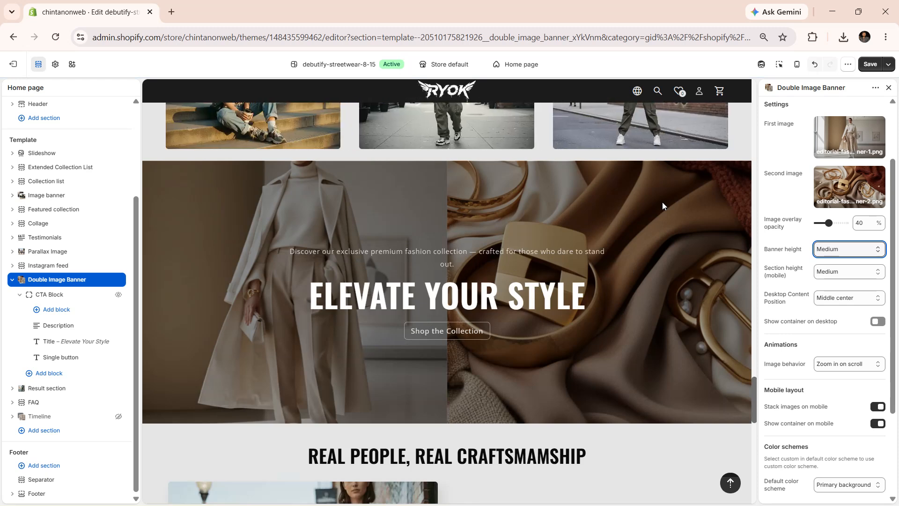
pyautogui.press('Down')
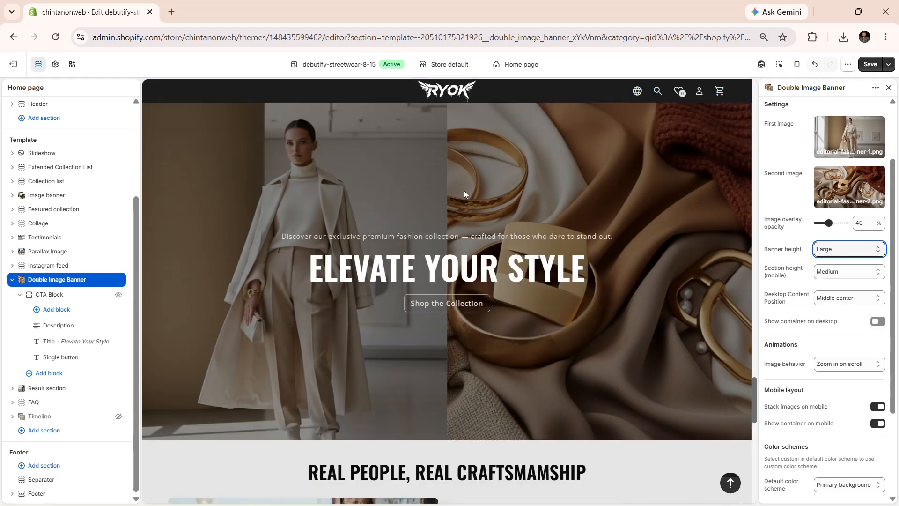
pyautogui.scroll(1, 474, 207)
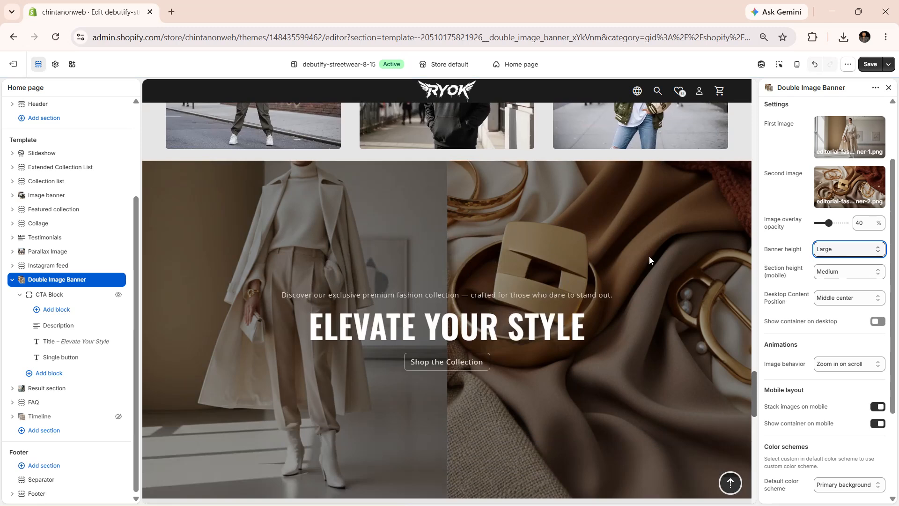
pyautogui.scroll(-1, 649, 261)
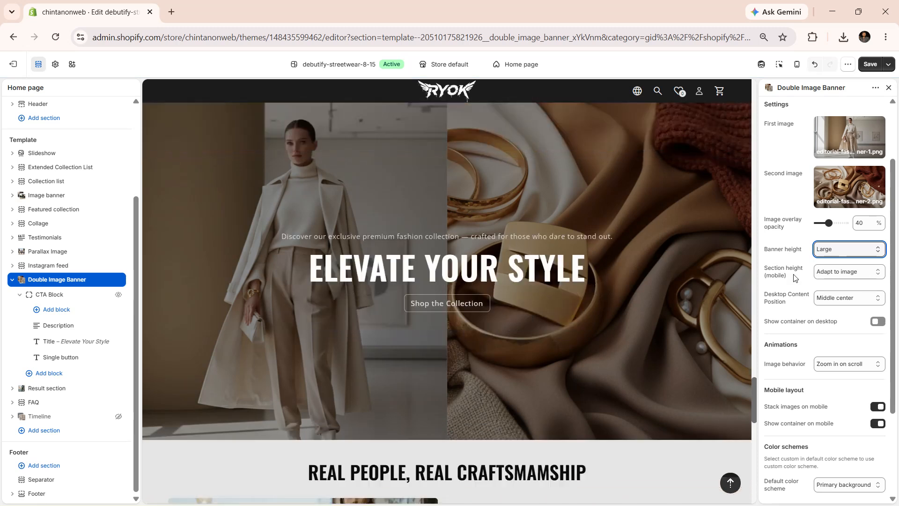
# Review the available options for the banner's mobile section height and desktop content position.
pyautogui.click(838, 271)
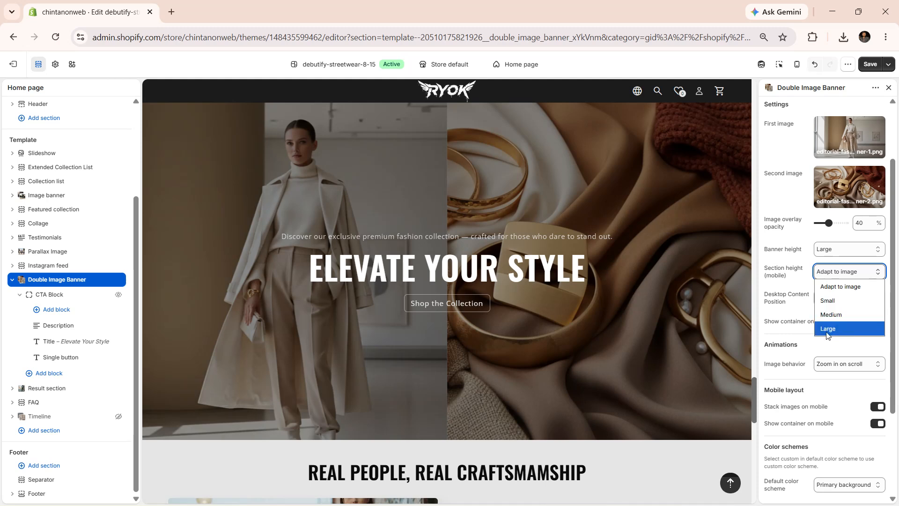
pyautogui.click(777, 283)
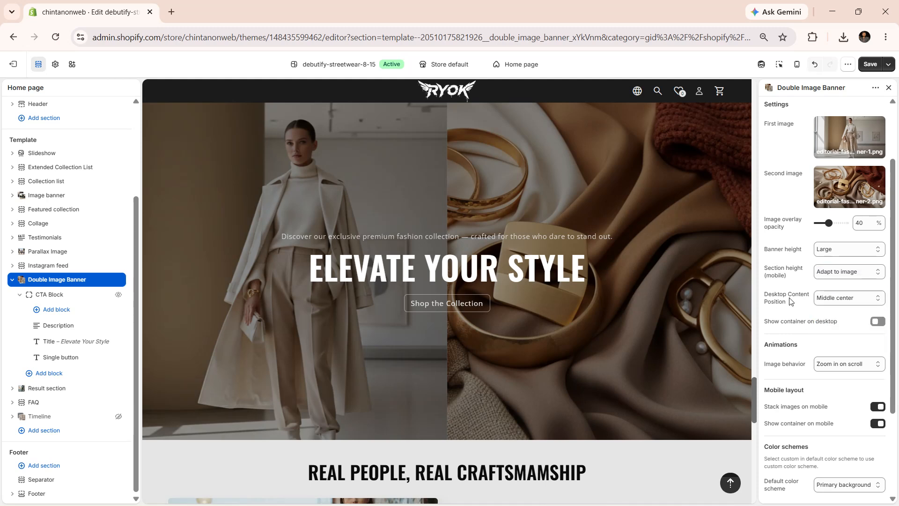
pyautogui.click(817, 299)
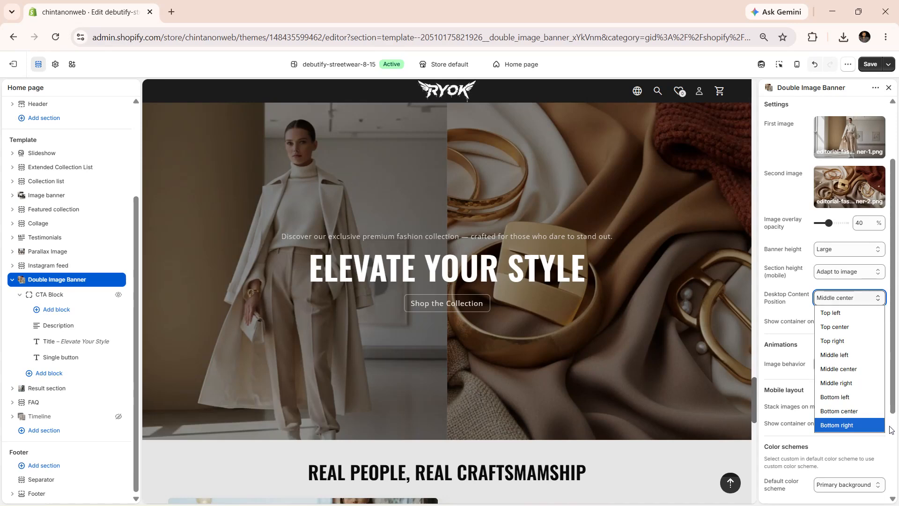
# Preview the banner's text container on desktop by enabling it and disabling it again.
pyautogui.scroll(-3, 780, 203)
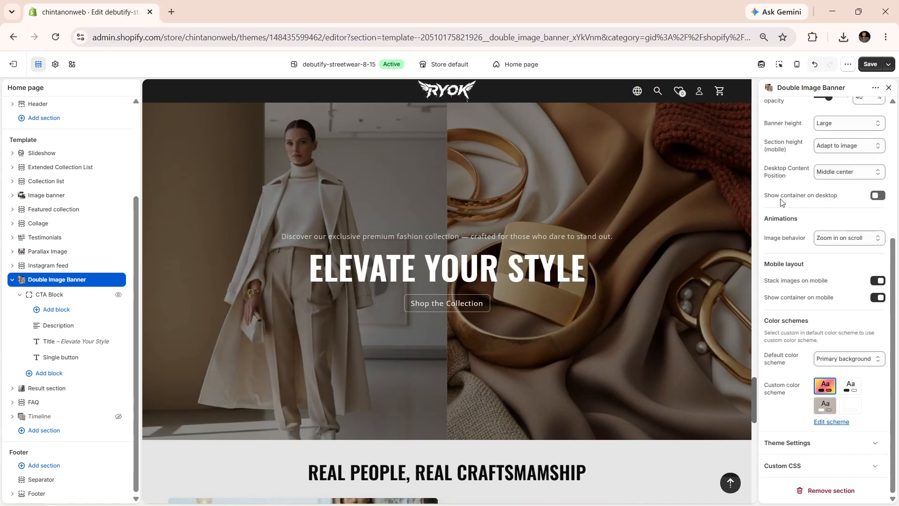
pyautogui.click(876, 196)
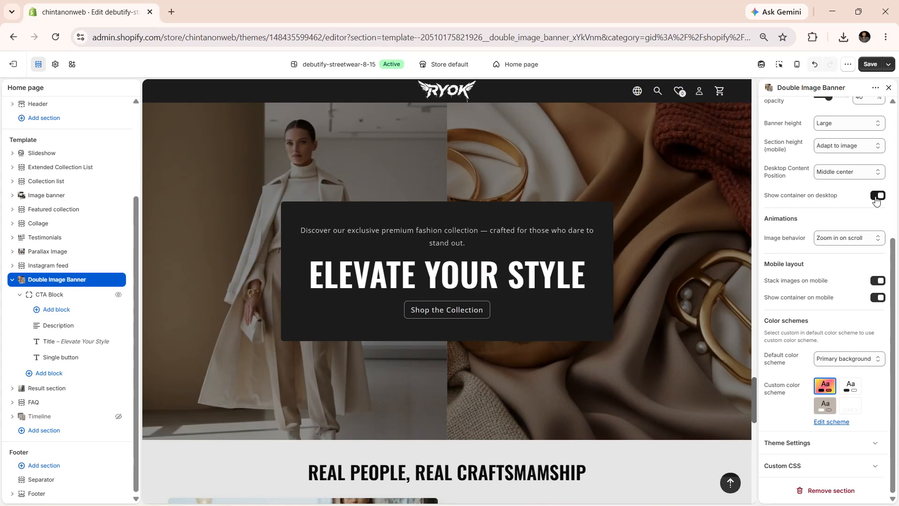
pyautogui.click(876, 196)
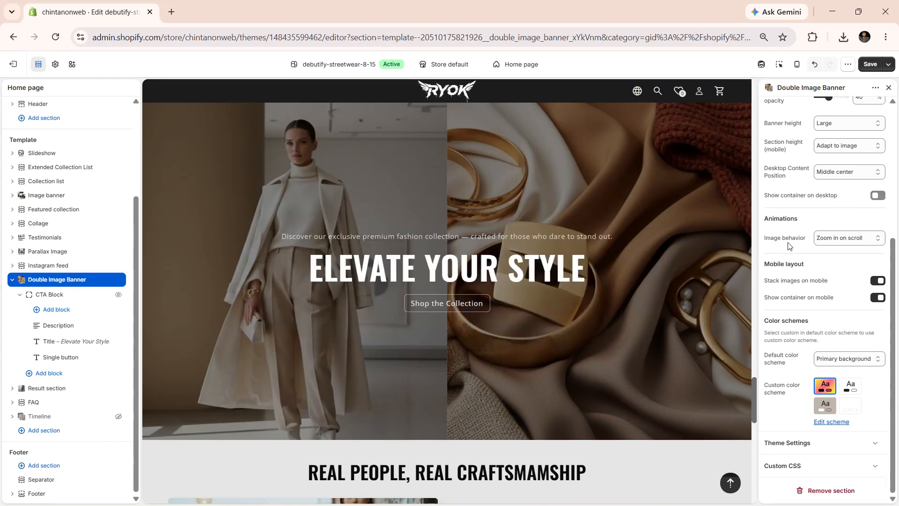
# Try the image behaviors None, Ambient movement and Fixed background position, and set it back to Zoom in on scroll.
pyautogui.click(821, 237)
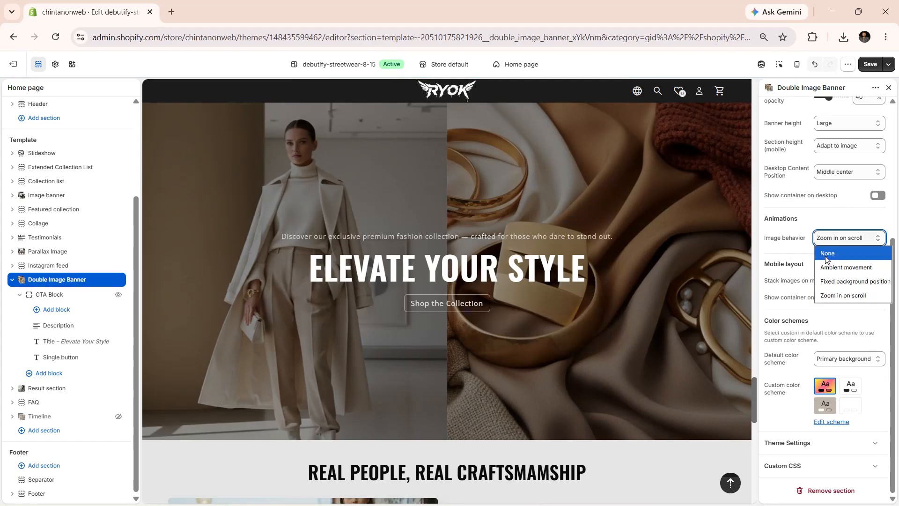
pyautogui.click(826, 254)
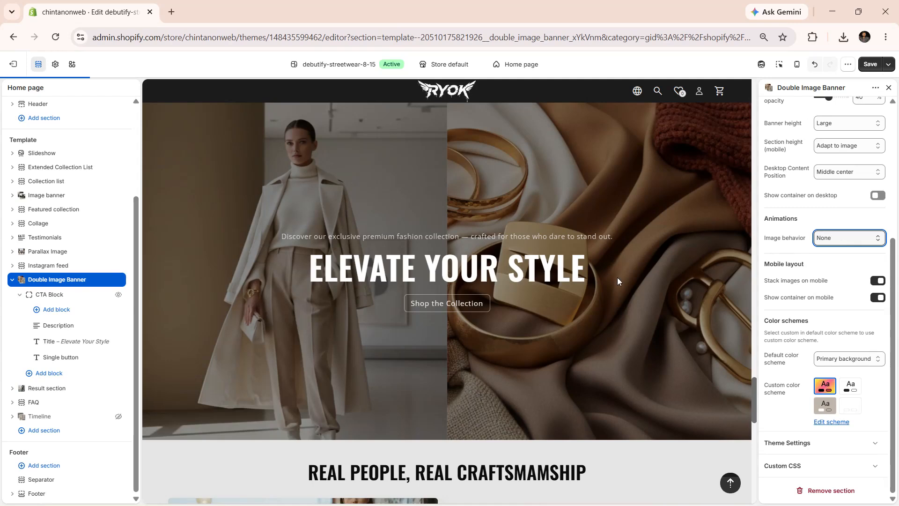
pyautogui.press('Down')
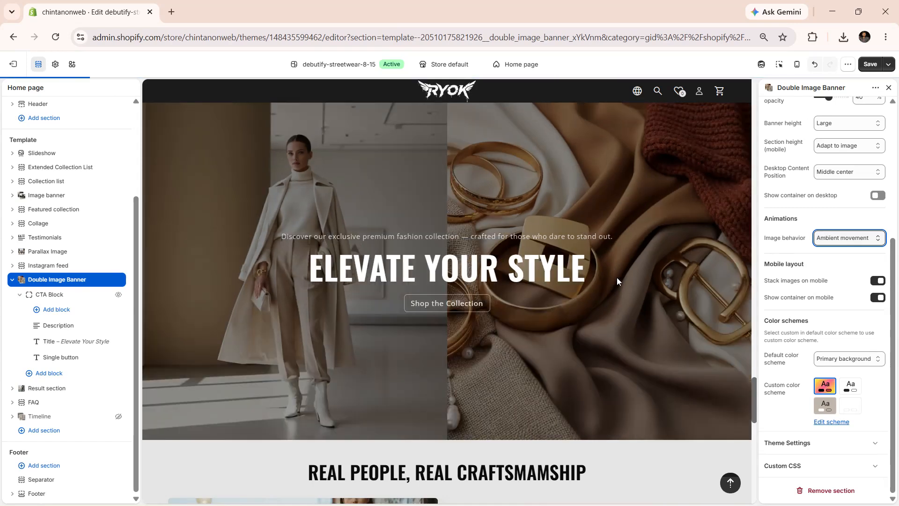
pyautogui.scroll(1, 614, 264)
pyautogui.press('Down')
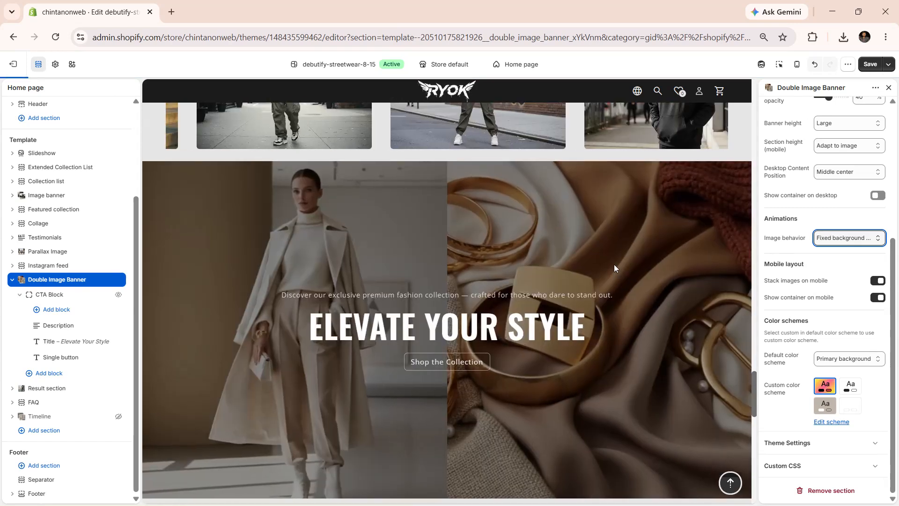
pyautogui.scroll(1, 614, 264)
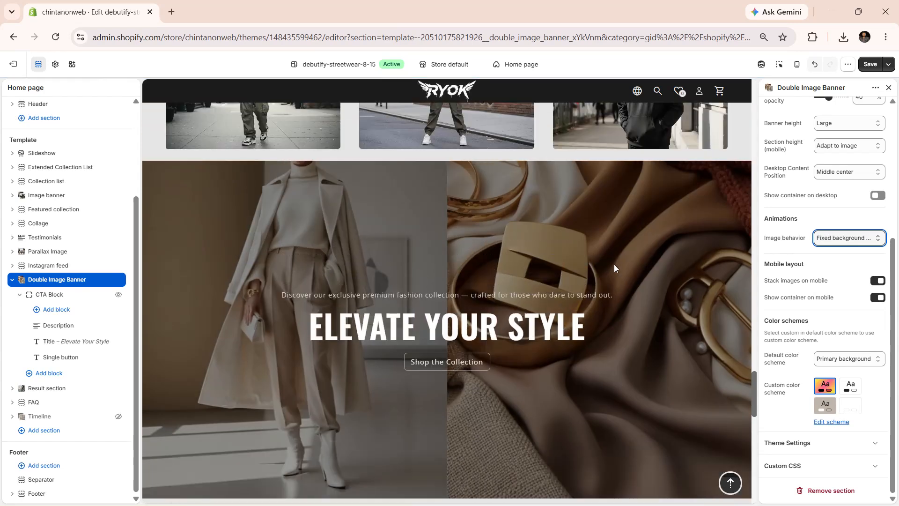
pyautogui.press('Down')
pyautogui.scroll(-1, 613, 263)
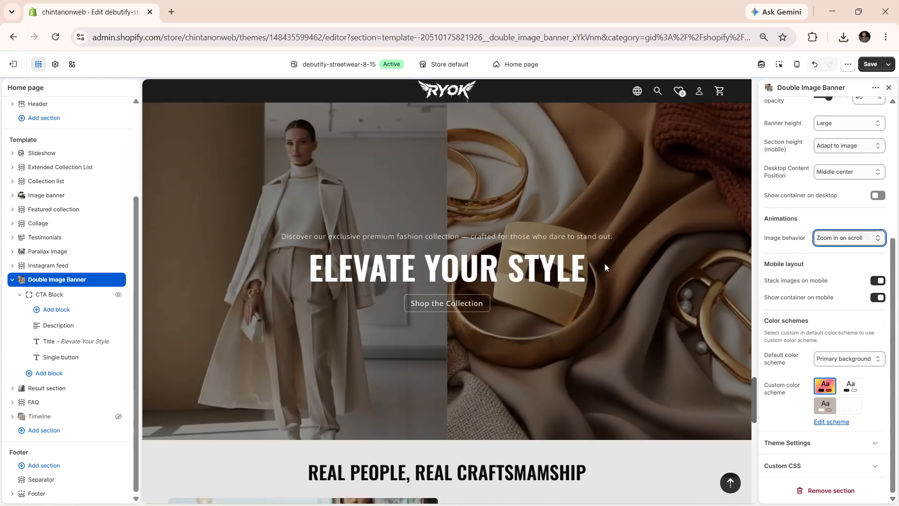
pyautogui.click(790, 269)
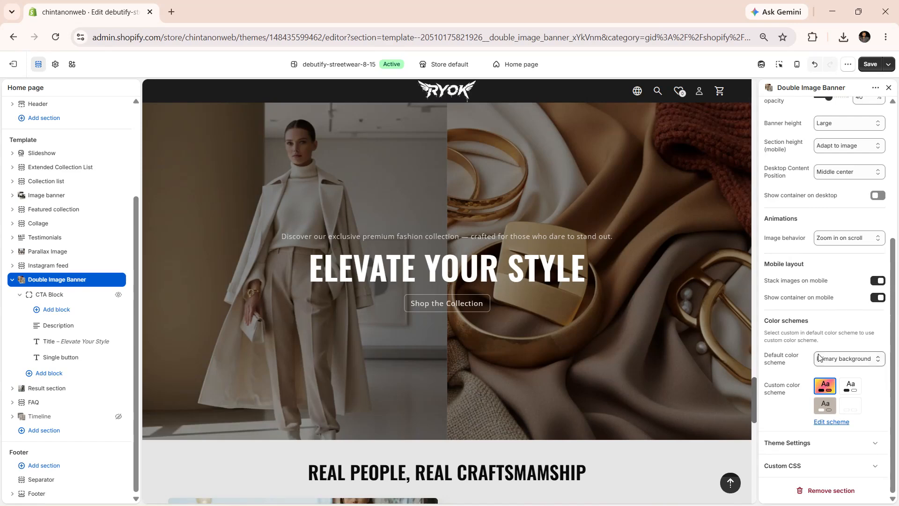
# Review the available default color schemes for the Double Image Banner without changing the selection.
pyautogui.click(845, 359)
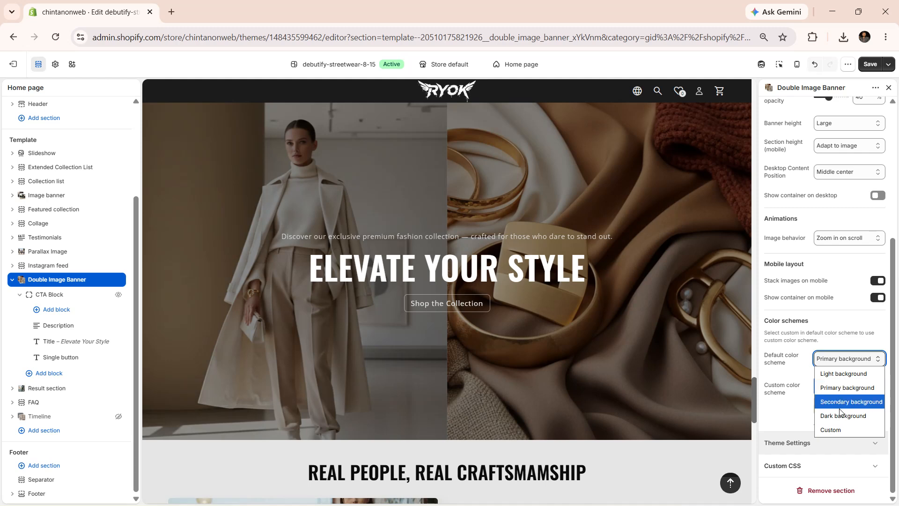
pyautogui.click(797, 414)
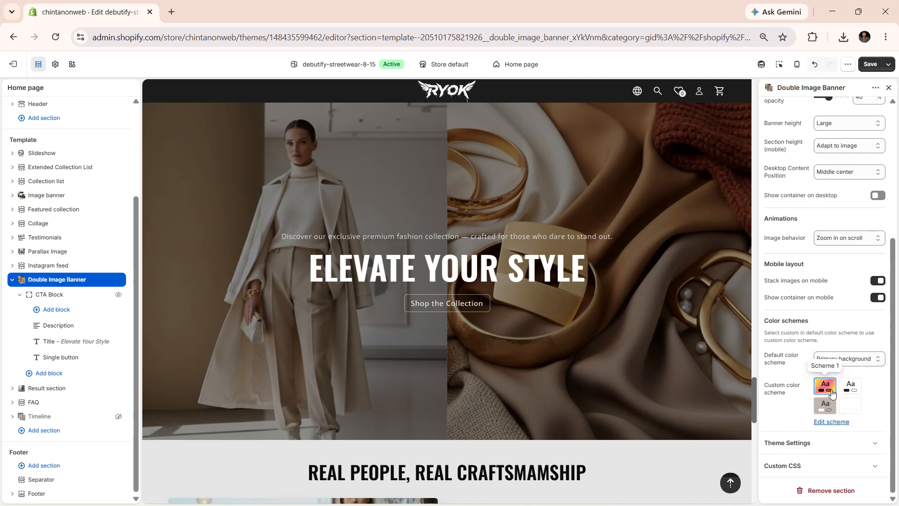
# Review the block types that can be added to the CTA Block, adding none, and look over the banner preview.
pyautogui.click(78, 311)
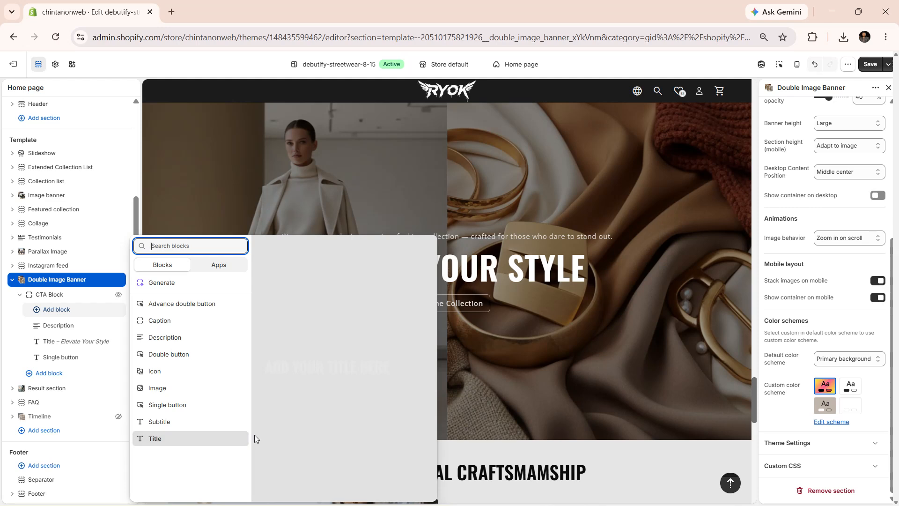
pyautogui.click(460, 426)
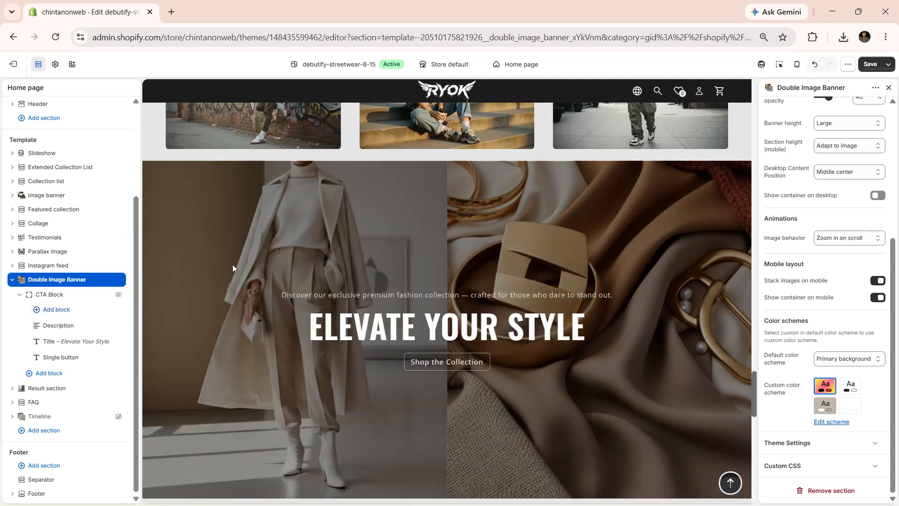
pyautogui.scroll(-1, 233, 253)
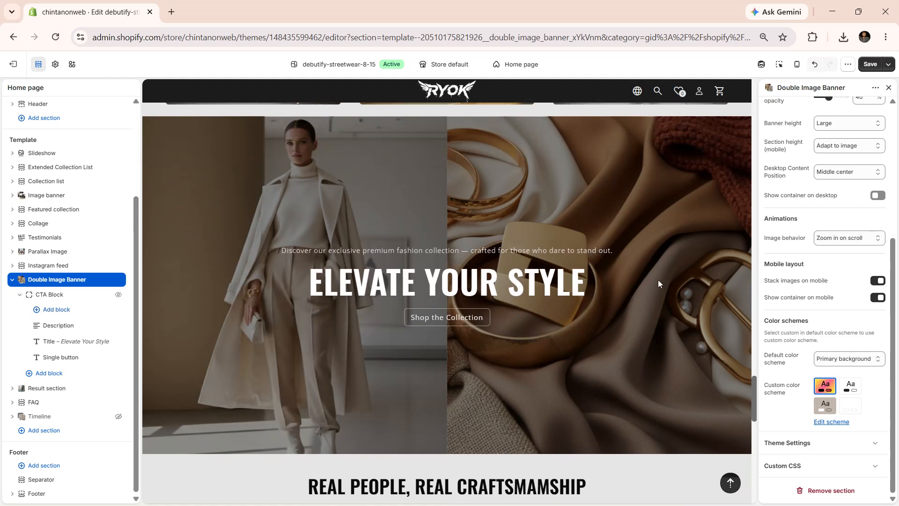